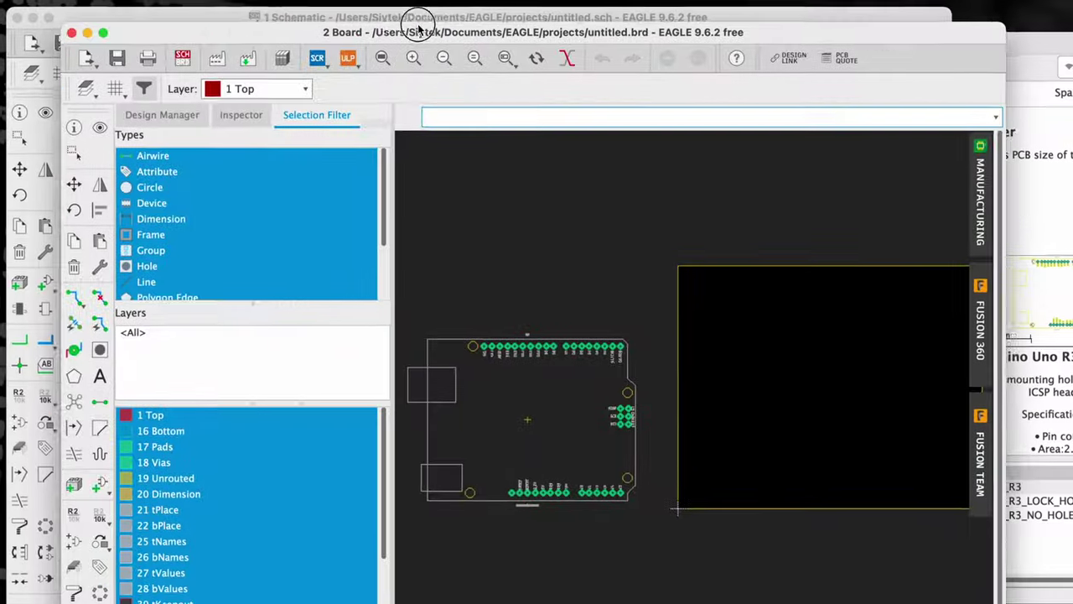
# - Start the Move tool to reposition the Arduino Uno R3 footprint next to the board outline
pyautogui.click(74, 184)
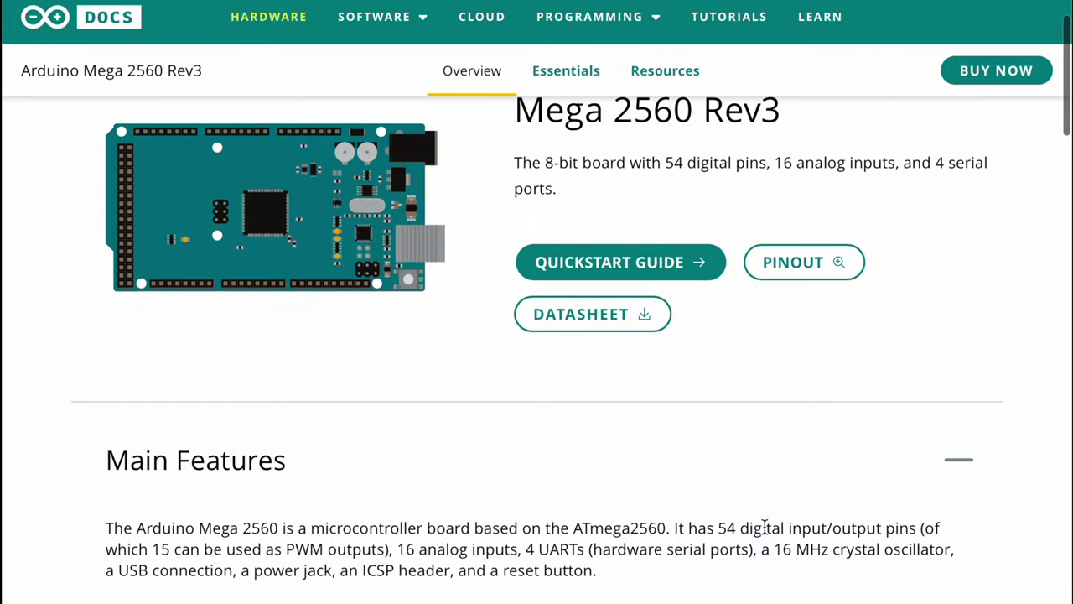
# - Extract SparkFun-Boards.lbr from the downloaded SparkFun-Boards-lbr.zip, then launch EAGLE
pyautogui.scroll(-2, 765, 517)
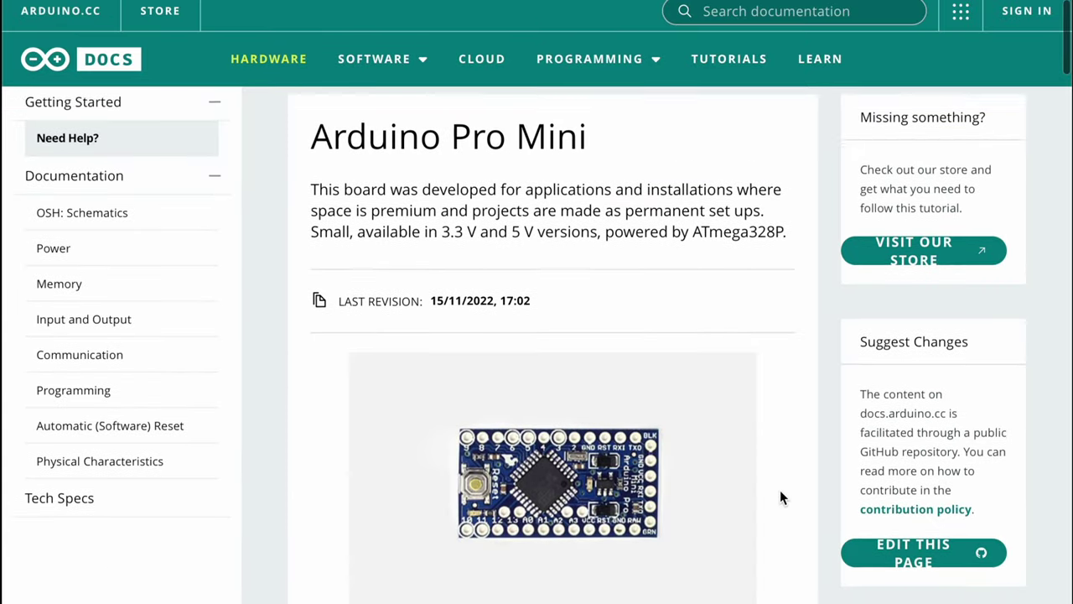
pyautogui.scroll(-1, 780, 498)
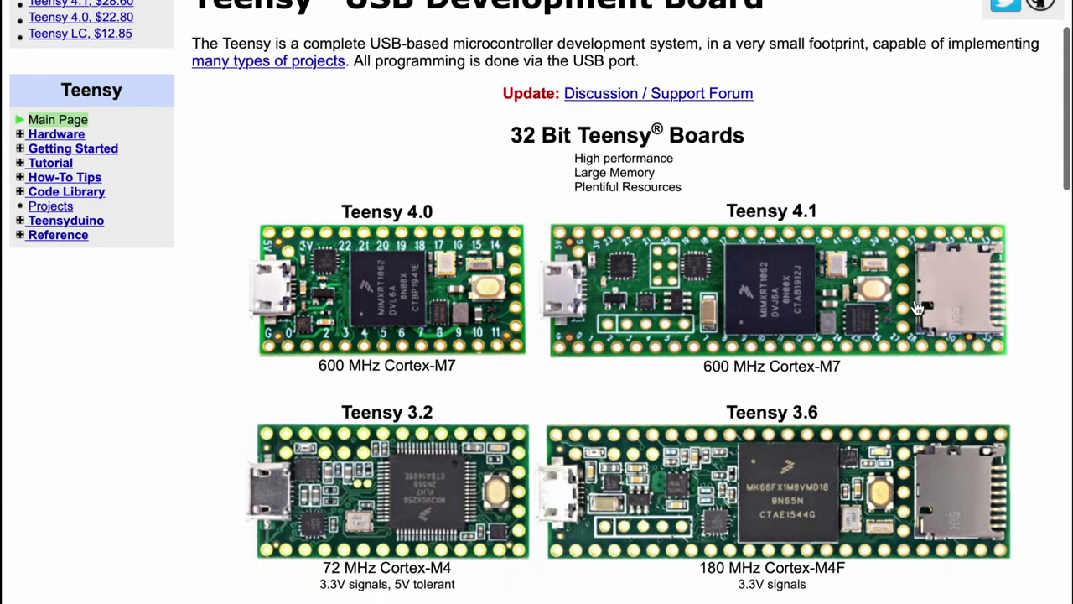
pyautogui.scroll(-3, 917, 309)
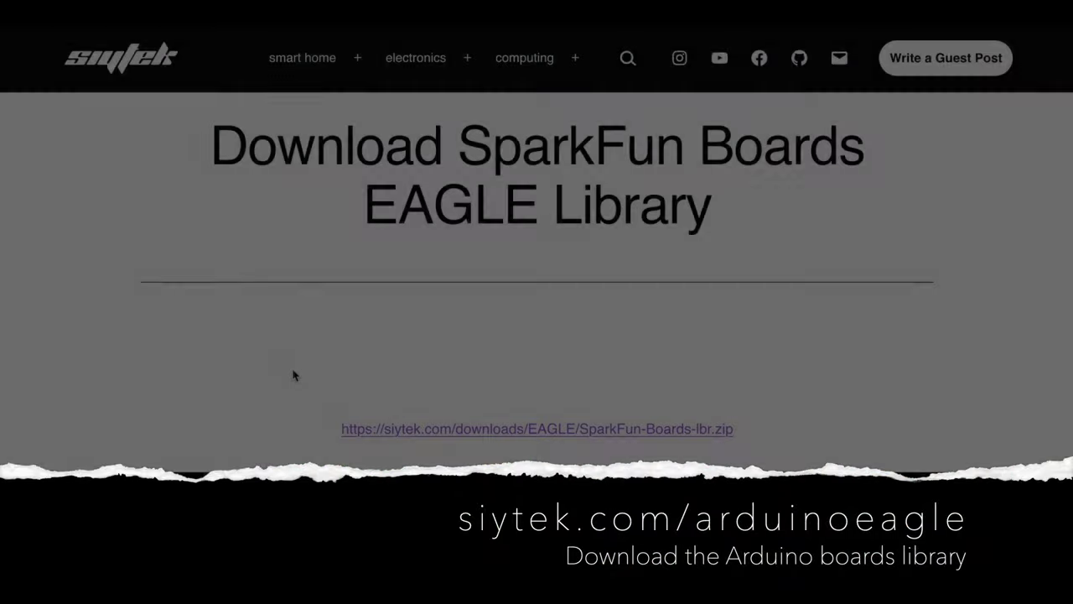
pyautogui.scroll(-1, 292, 360)
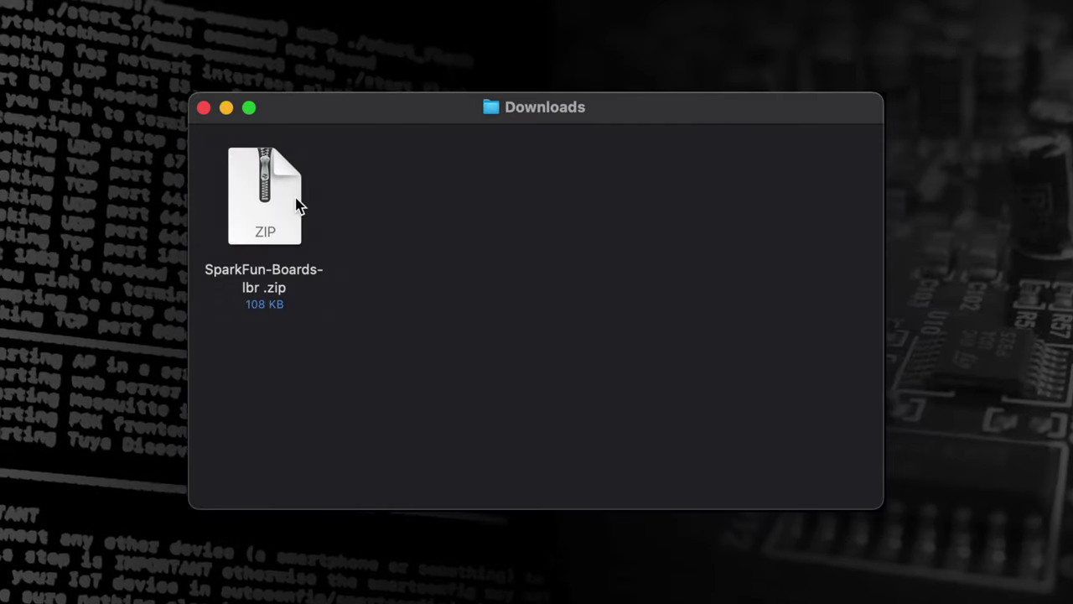
pyautogui.doubleClick(300, 205)
pyautogui.click(376, 340)
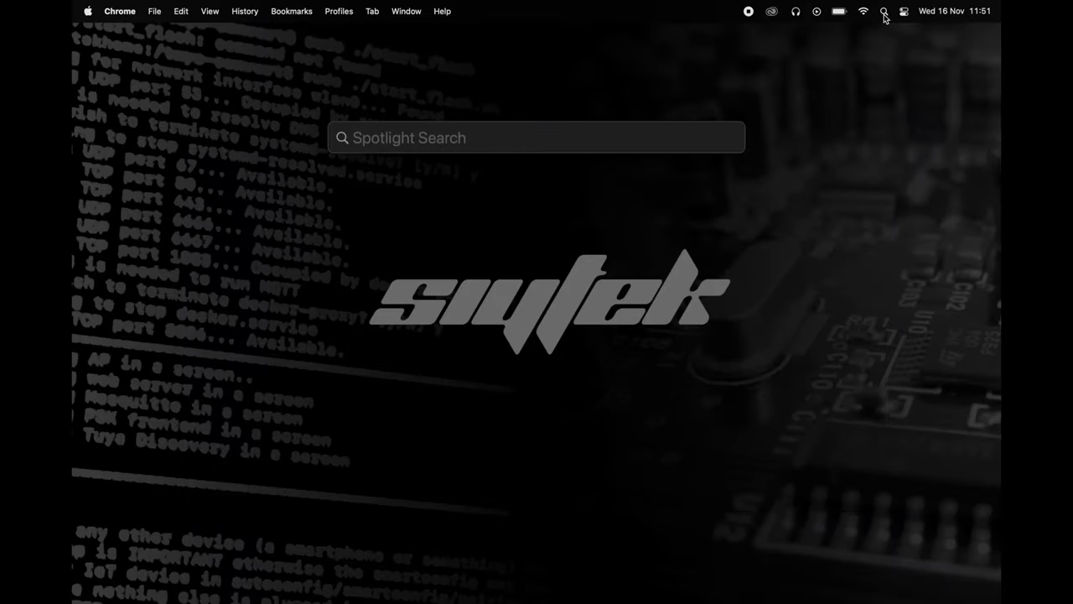
pyautogui.press('Return')
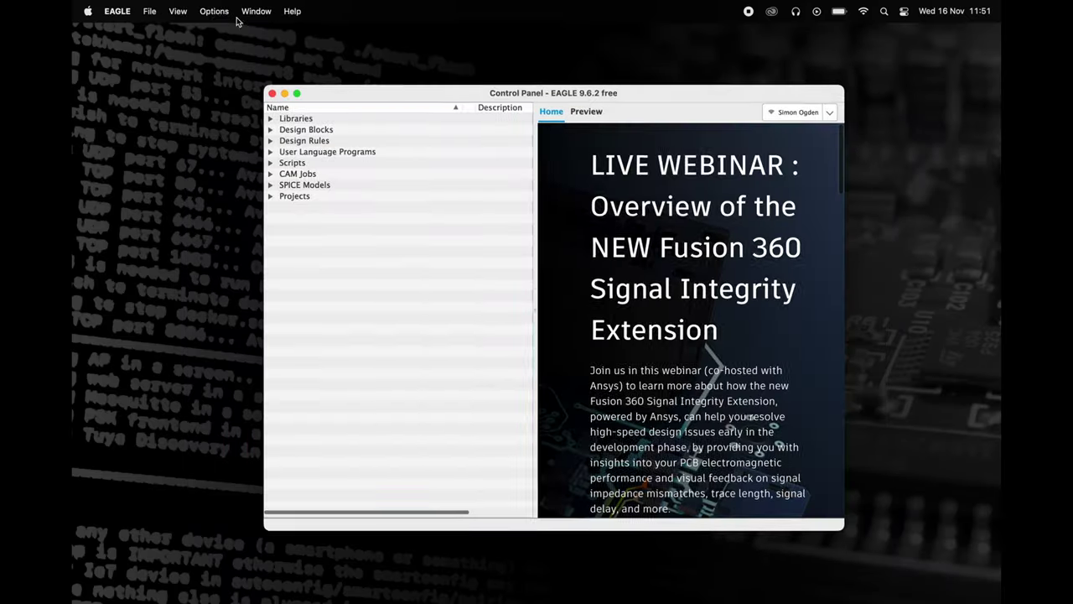
# - Copy the Libraries folder path from EAGLE's Options > Directories settings
pyautogui.click(211, 11)
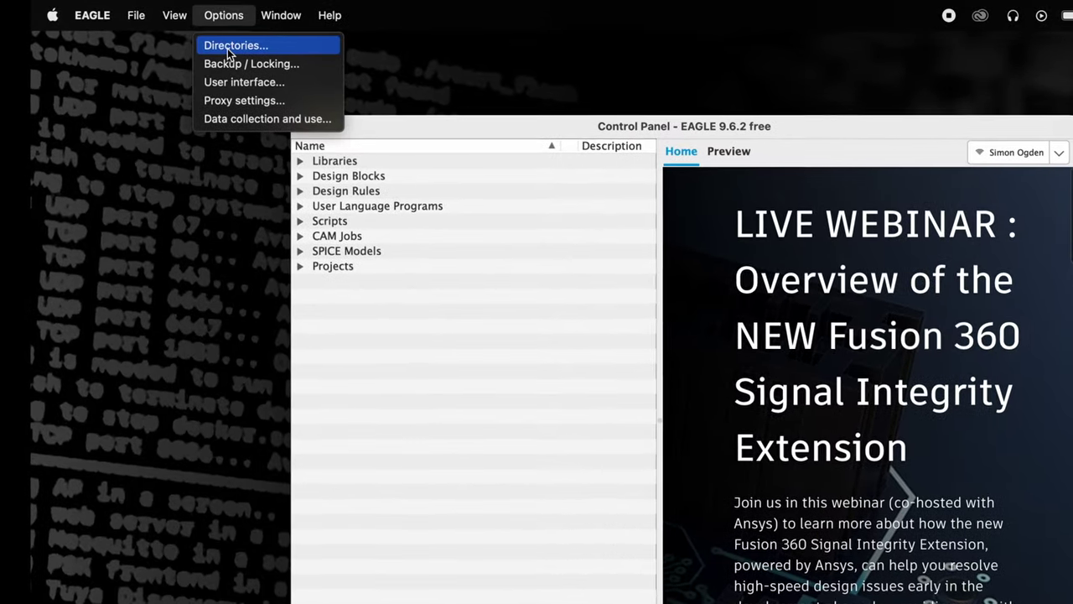
pyautogui.click(223, 39)
pyautogui.moveTo(397, 82); pyautogui.dragTo(255, 80)
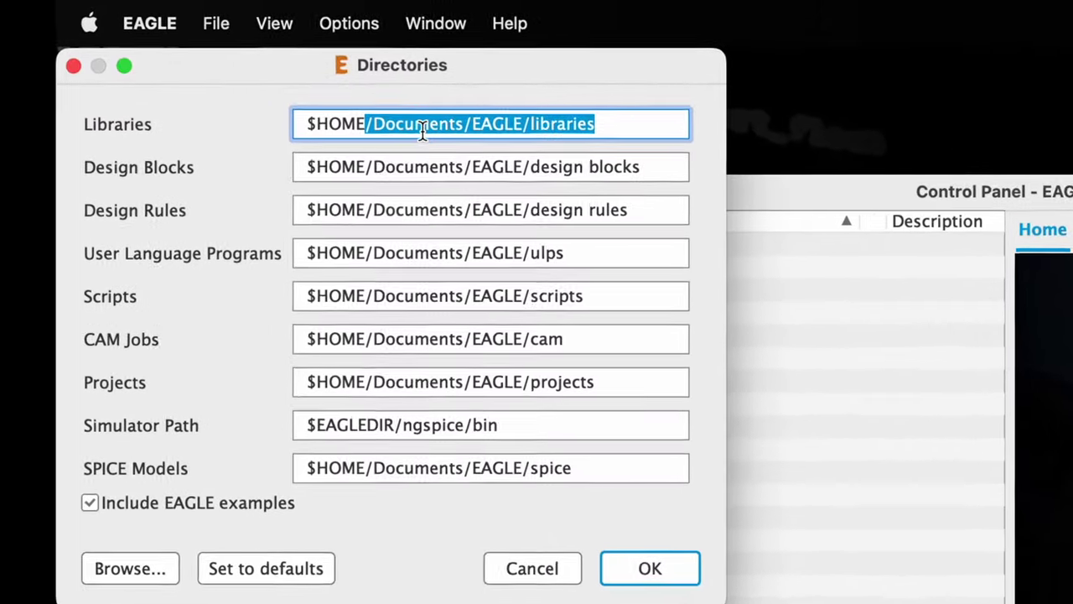
pyautogui.rightClick(390, 123)
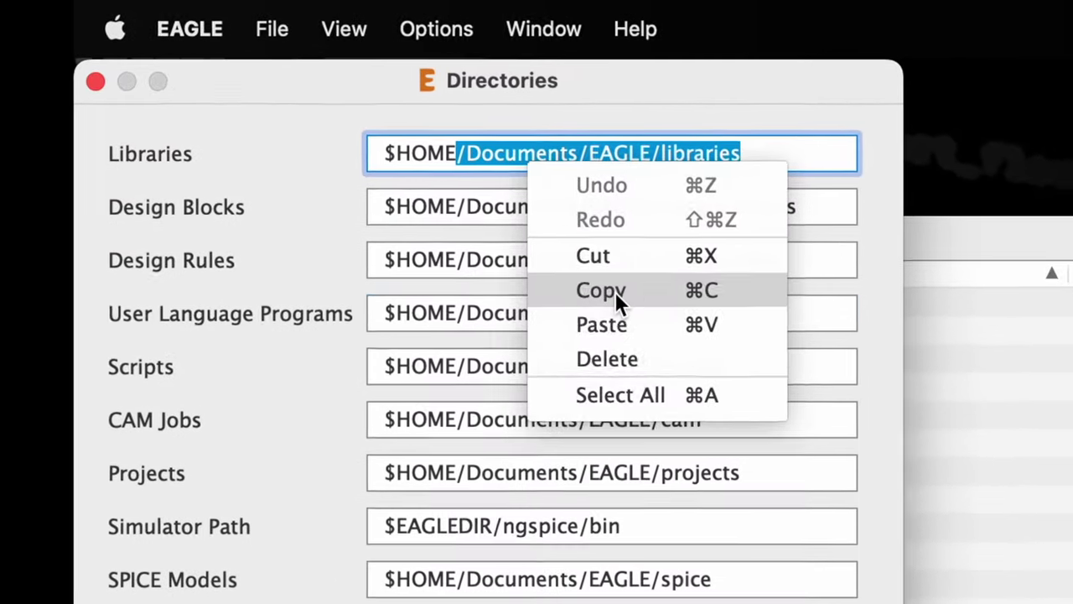
pyautogui.click(614, 291)
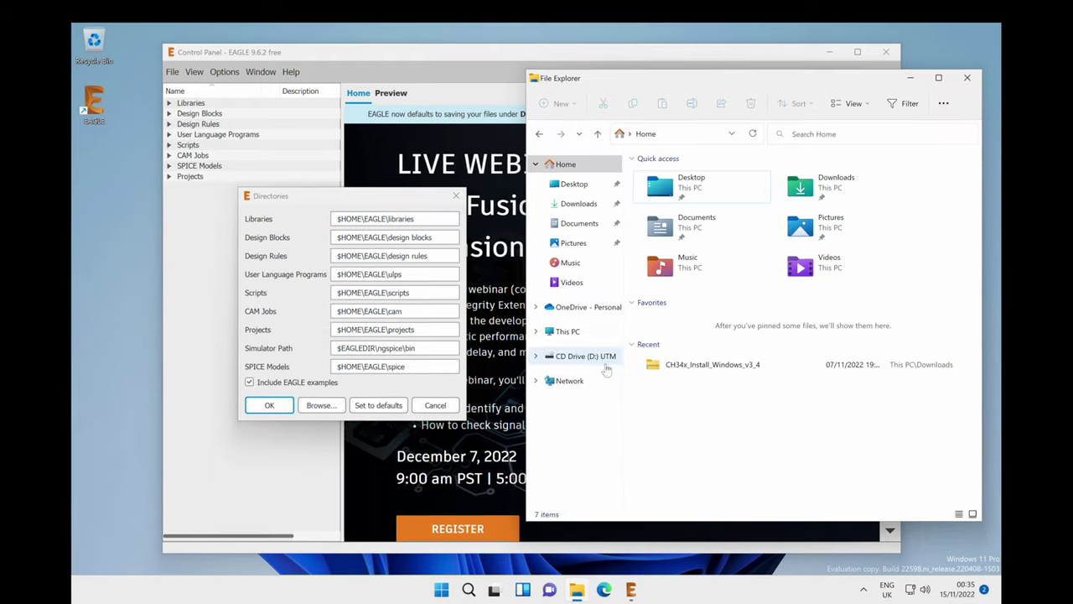
# - Navigate File Explorer to Documents > EAGLE > libraries
pyautogui.click(569, 226)
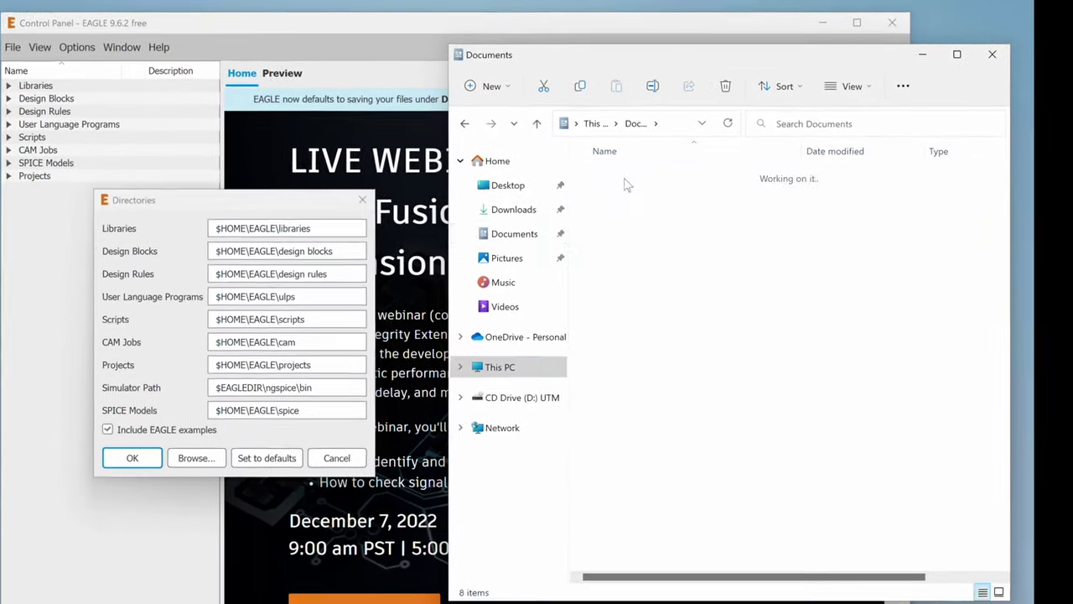
pyautogui.doubleClick(624, 180)
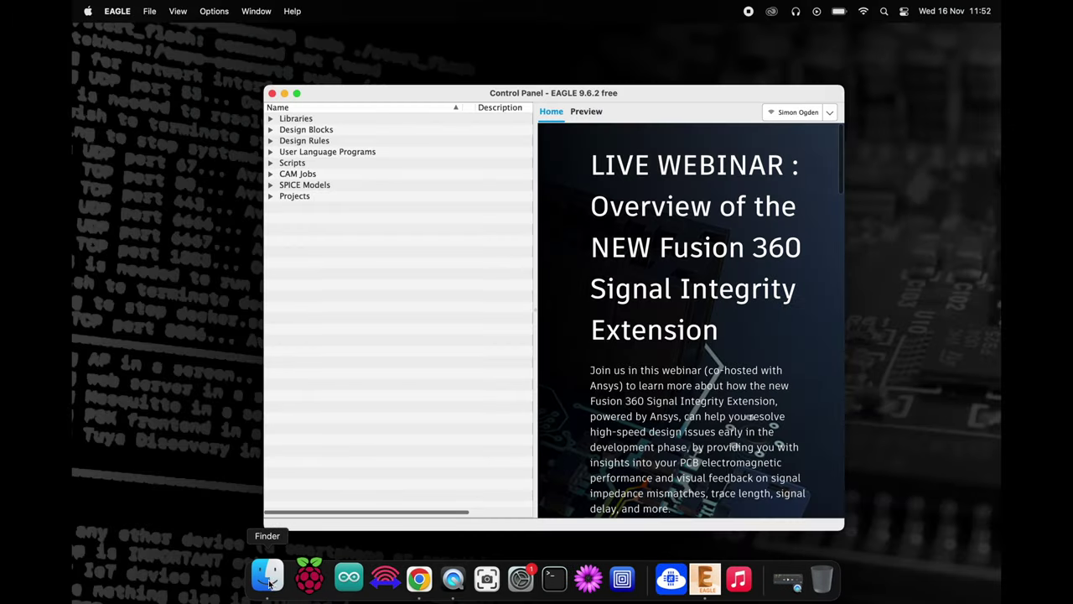
# - Open a Finder window at /users/siytek/Documents/EAGLE/libraries using Go to Folder
pyautogui.click(268, 578)
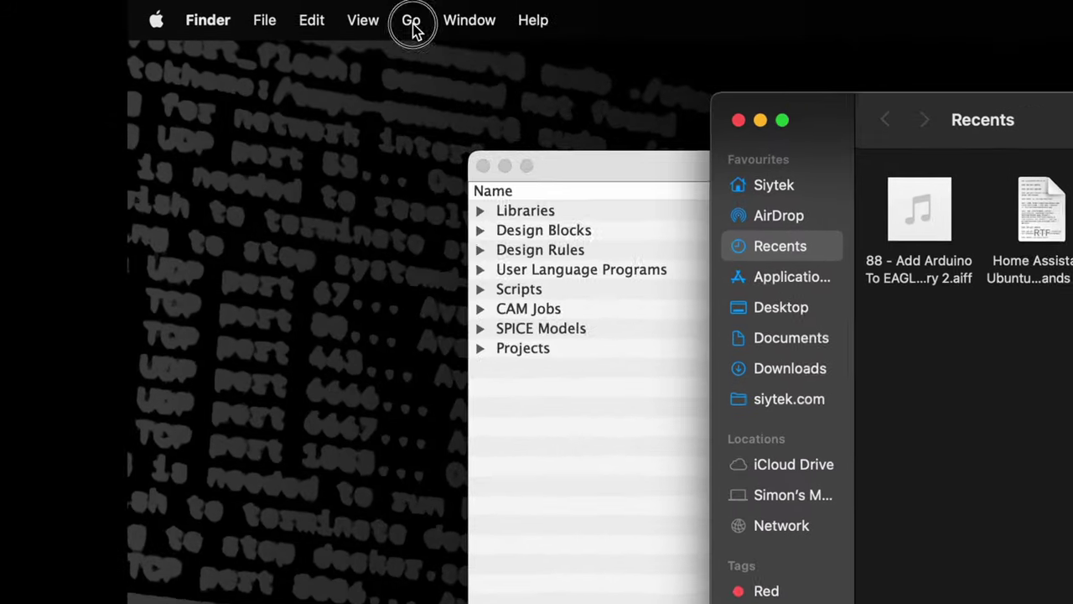
pyautogui.click(232, 10)
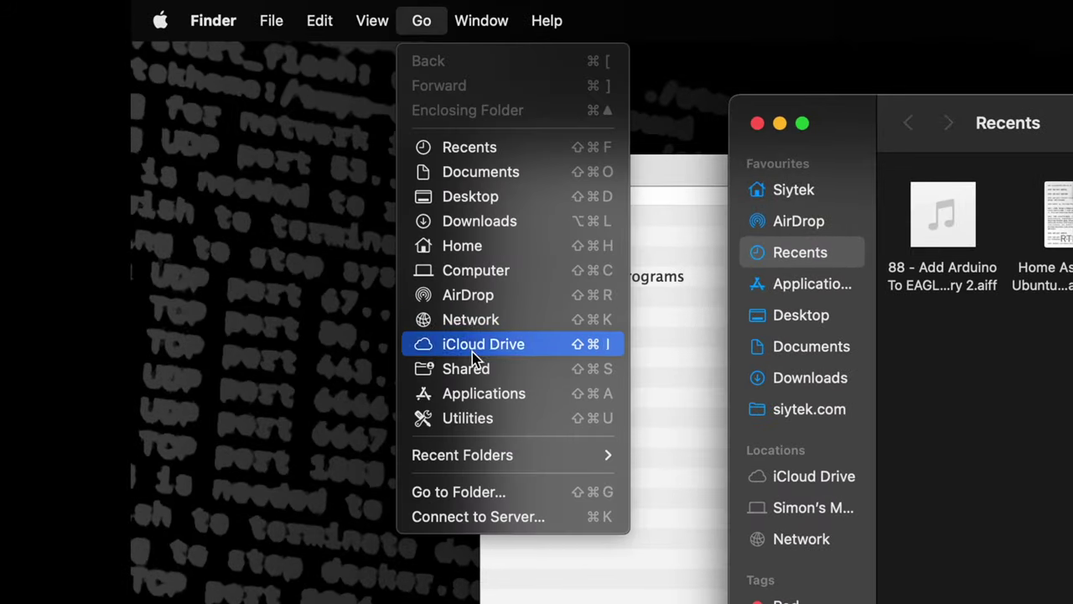
pyautogui.click(486, 496)
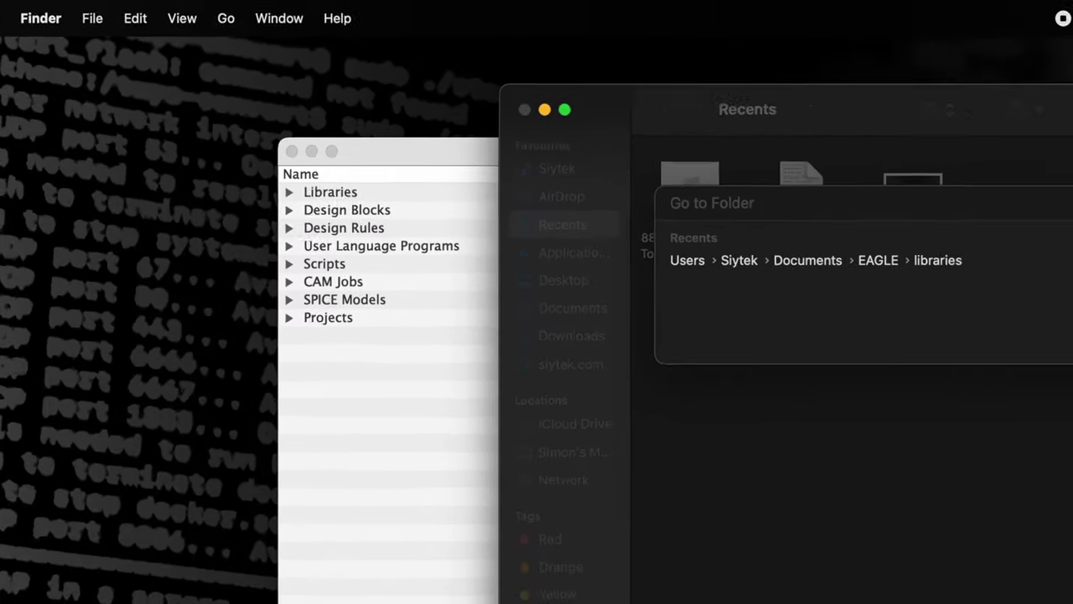
pyautogui.write('/users/siytek')
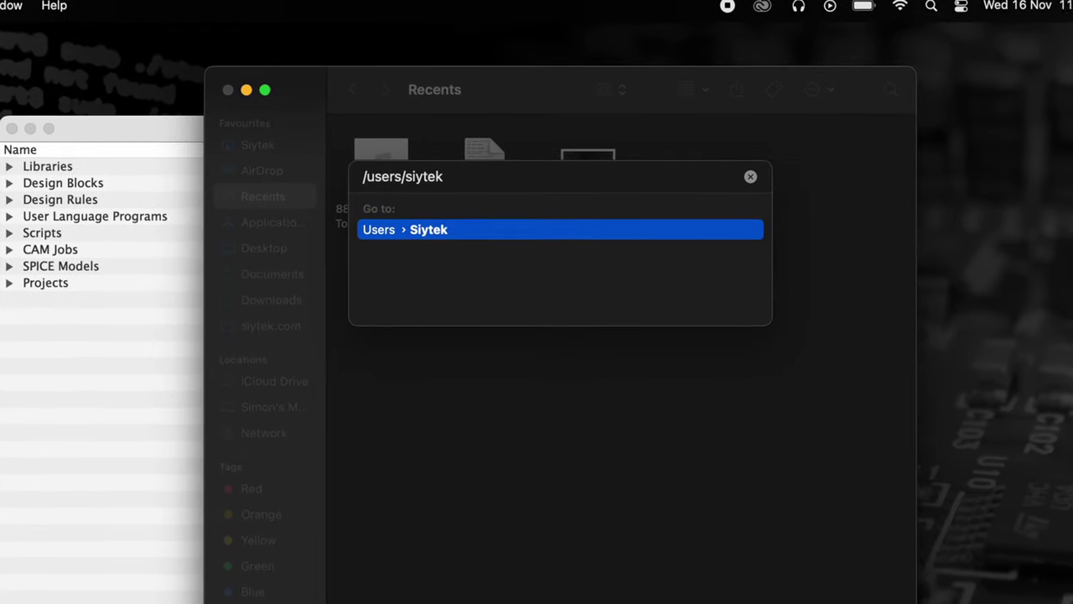
pyautogui.write('/Documents/EAGLE/libraries')
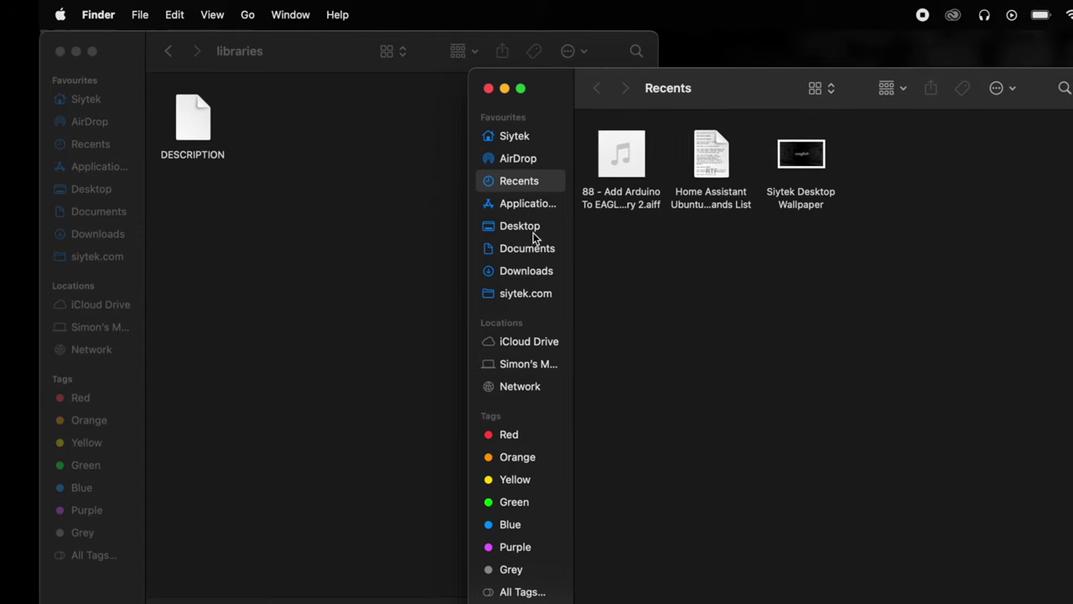
# - Unzip the SparkFun library in Downloads and move SparkFun-Boards.lbr into the libraries folder
pyautogui.click(501, 252)
pyautogui.click(588, 143)
pyautogui.doubleClick(588, 143)
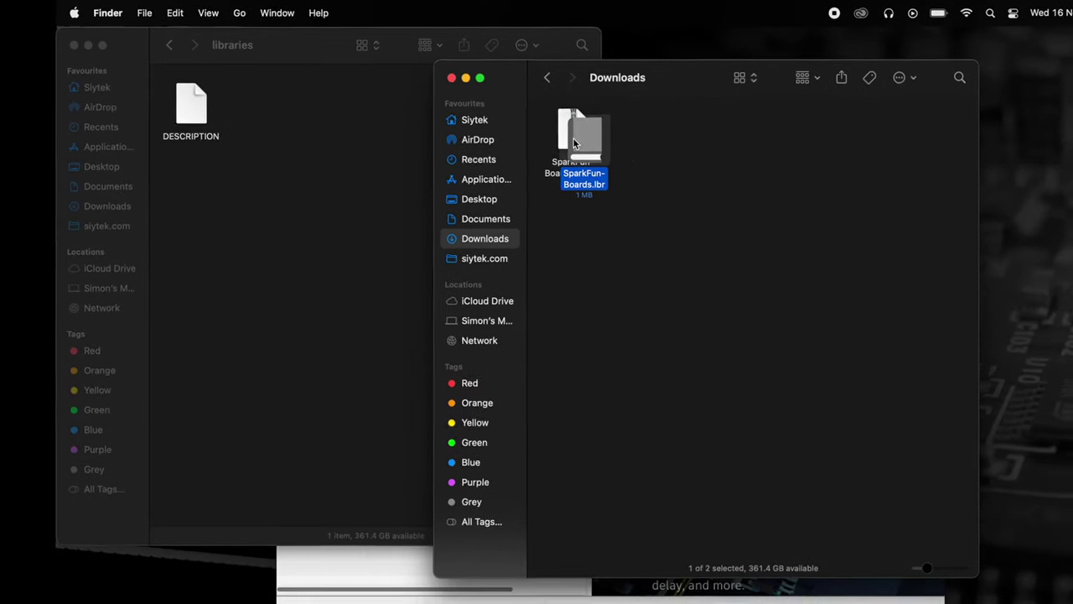
pyautogui.moveTo(602, 146); pyautogui.dragTo(264, 99)
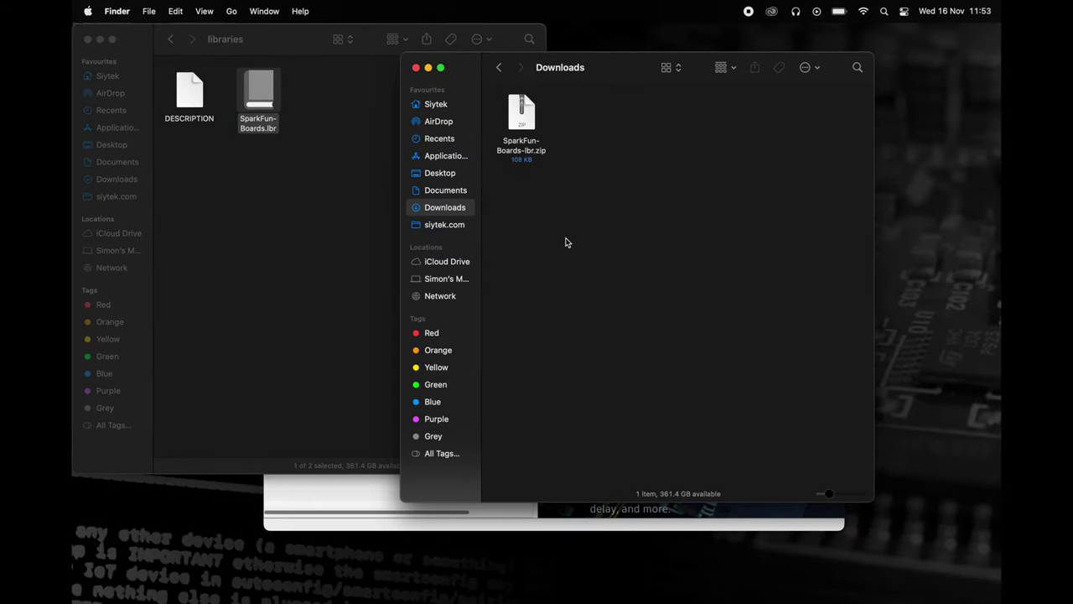
pyautogui.click(414, 67)
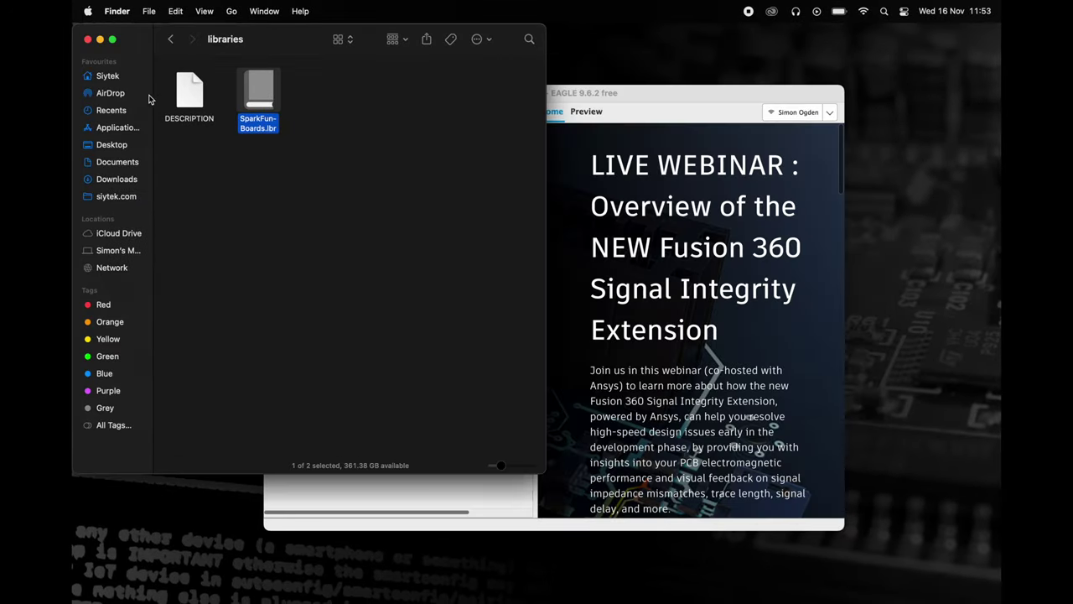
# - Expand Libraries > SparkFun-Boards.lbr in the Control Panel to list its boards
pyautogui.click(87, 40)
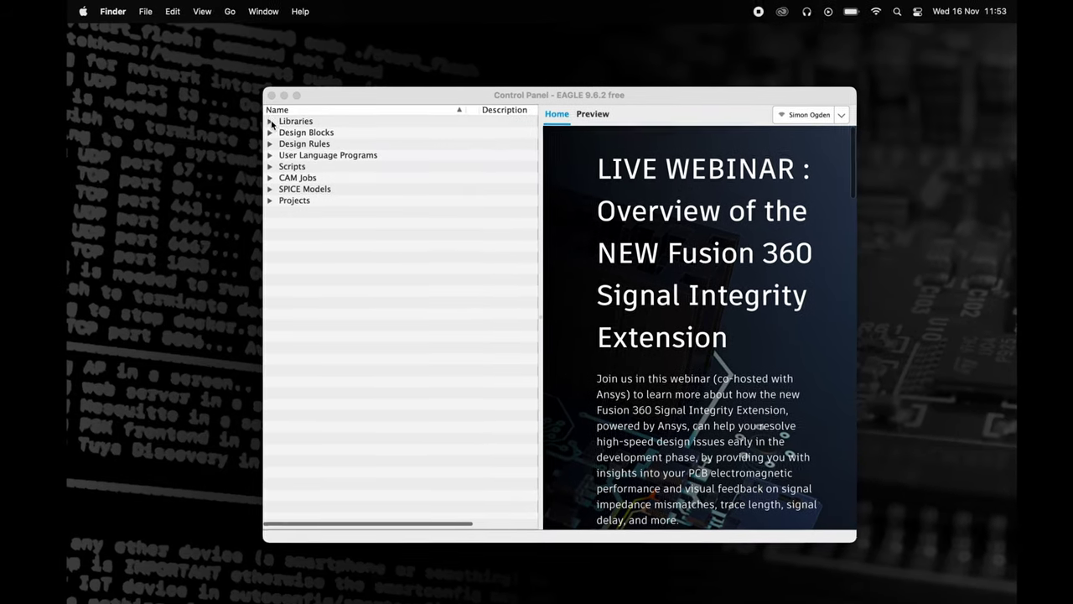
pyautogui.click(272, 118)
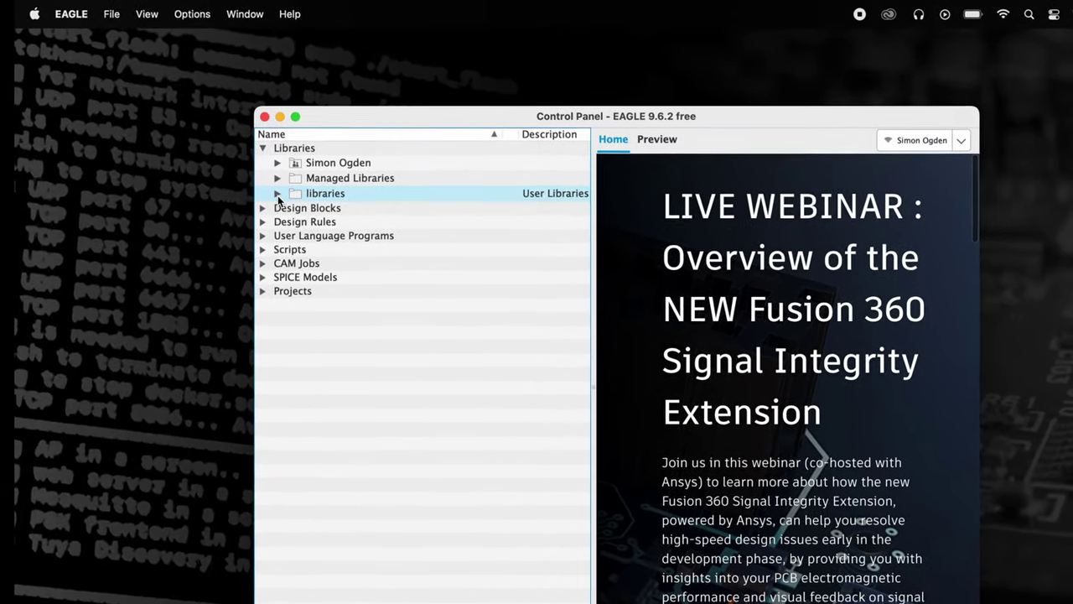
pyautogui.click(277, 194)
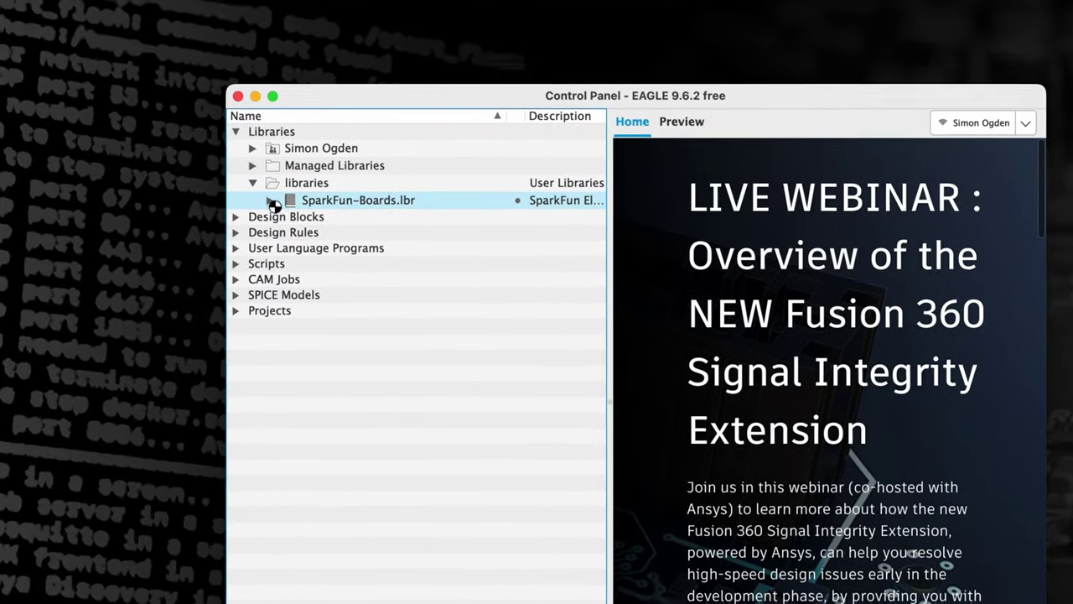
pyautogui.click(270, 200)
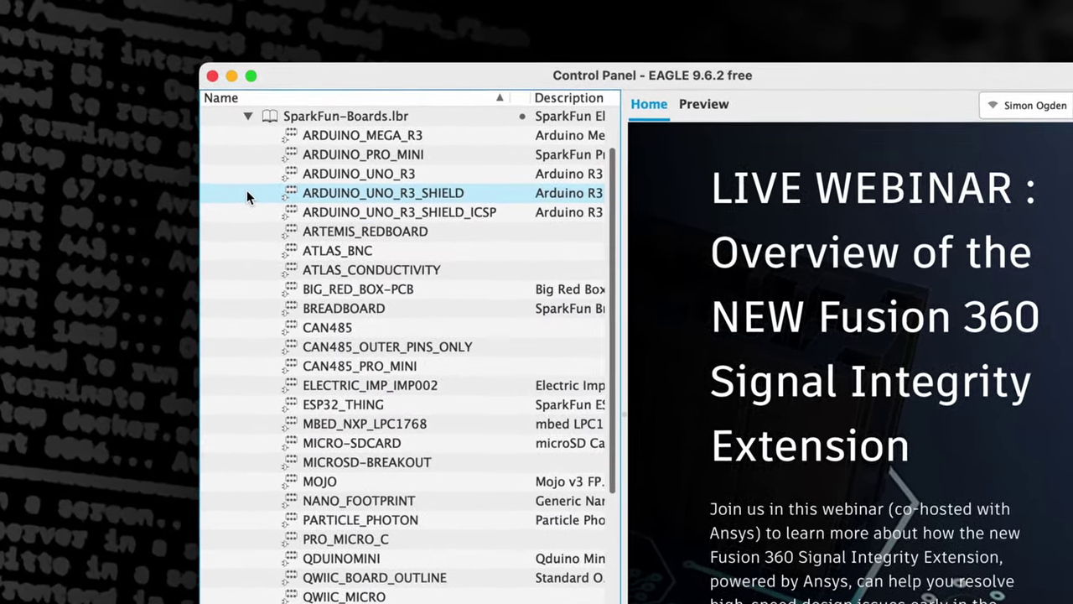
# - Browse the Arduino board entries and show the ARDUINO_UNO_R3 preview
pyautogui.click(252, 135)
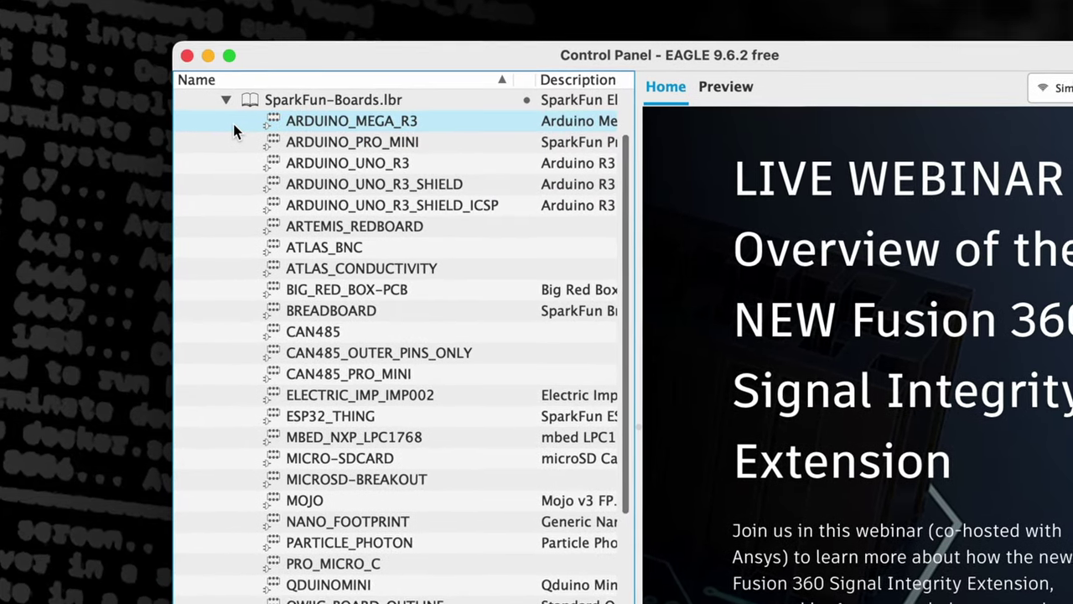
pyautogui.click(356, 139)
pyautogui.click(449, 165)
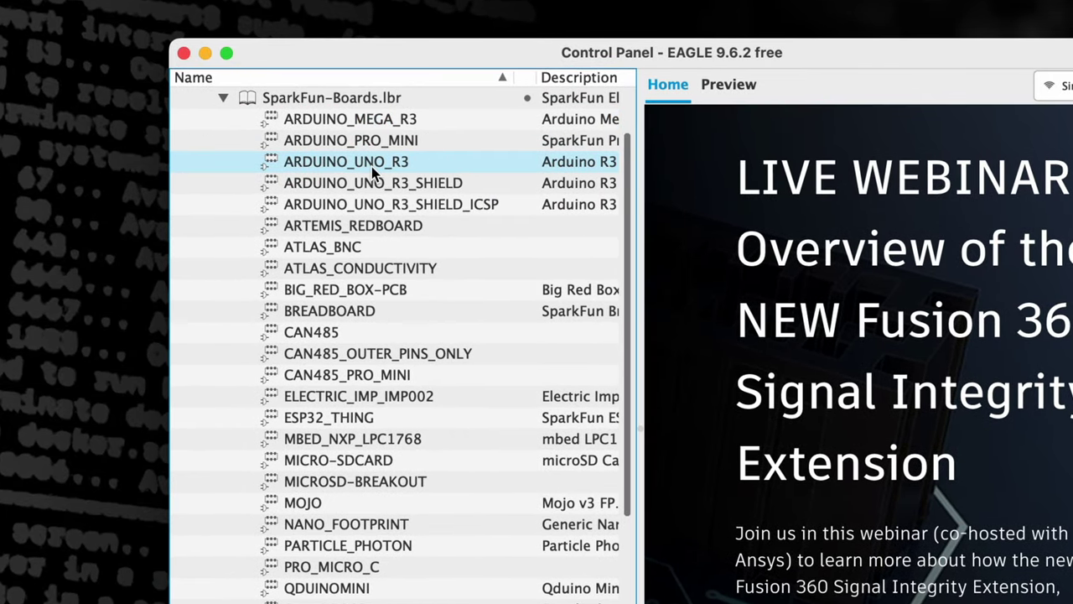
pyautogui.click(259, 180)
pyautogui.click(216, 167)
pyautogui.click(216, 185)
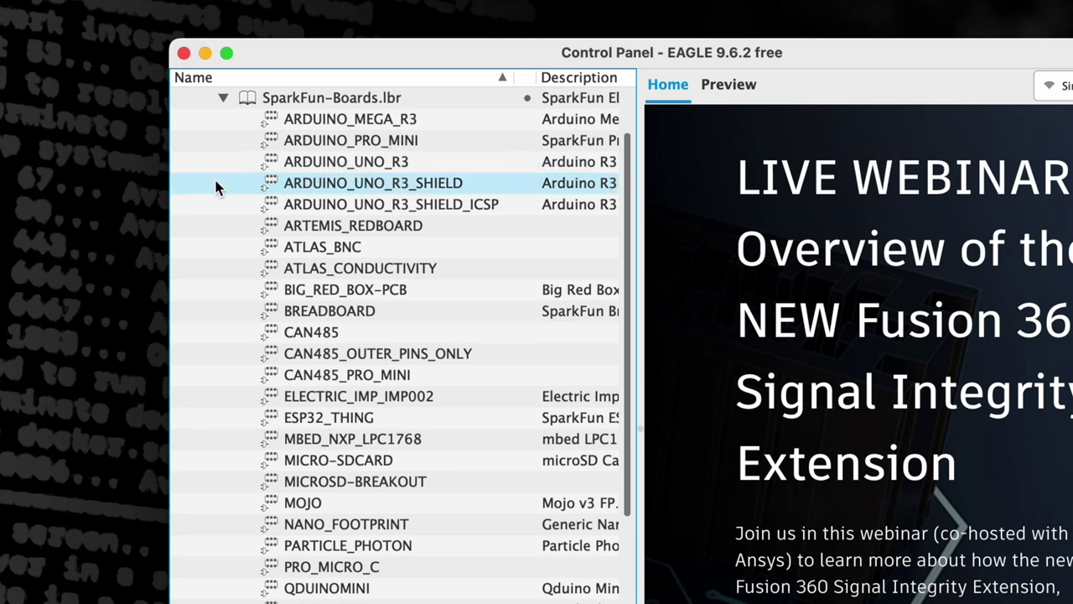
pyautogui.click(216, 166)
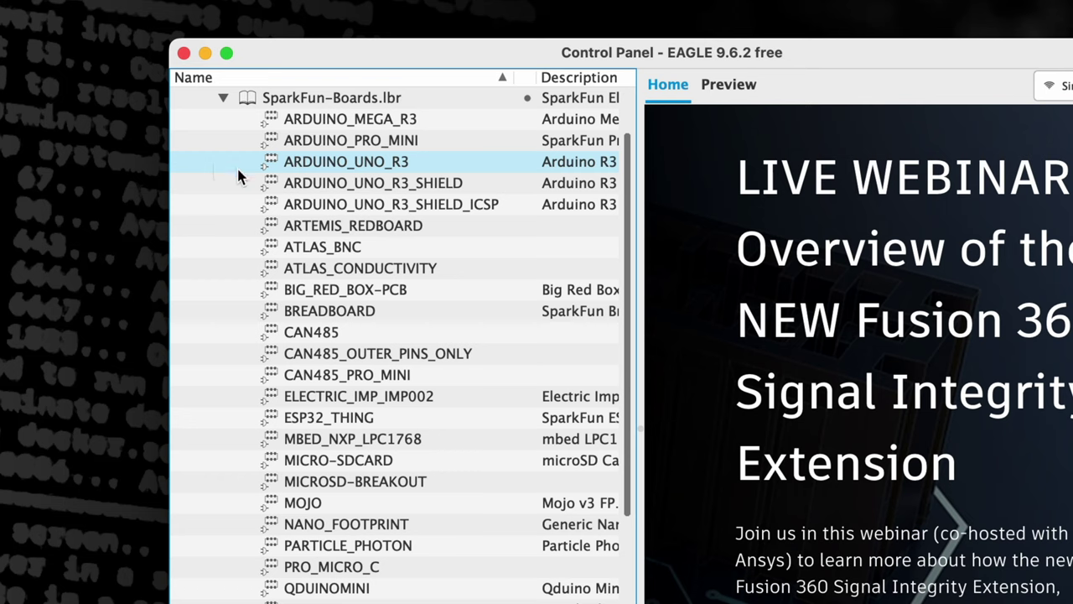
pyautogui.click(239, 185)
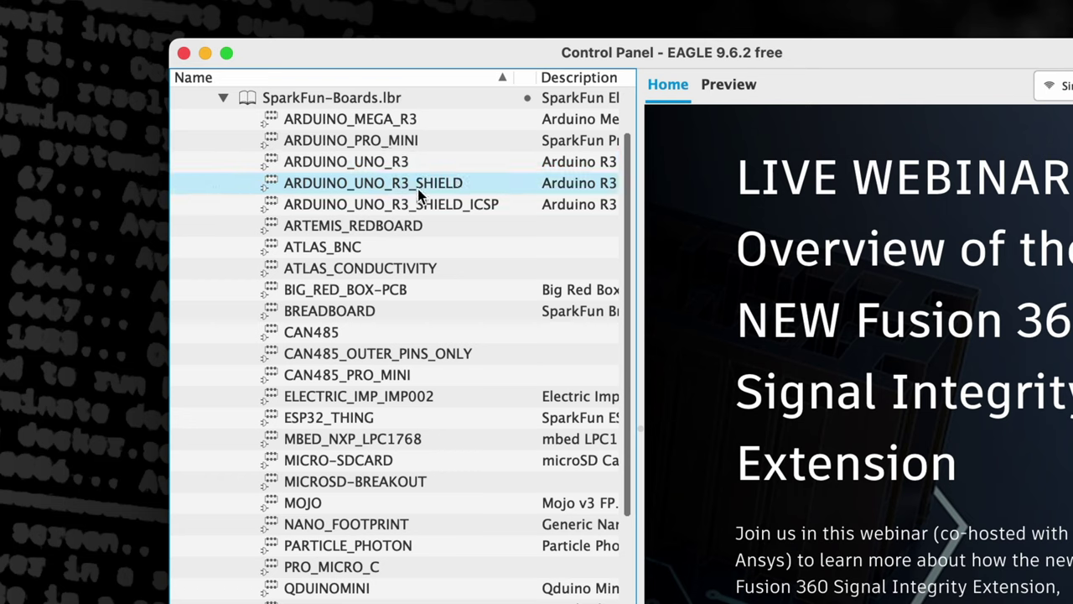
pyautogui.click(396, 204)
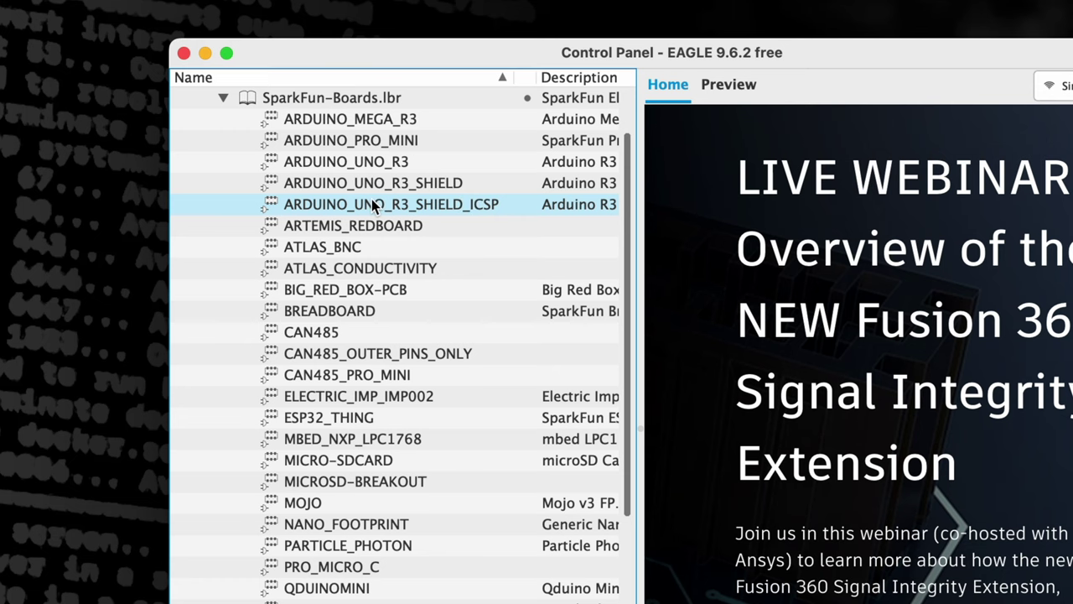
pyautogui.click(361, 183)
pyautogui.click(392, 161)
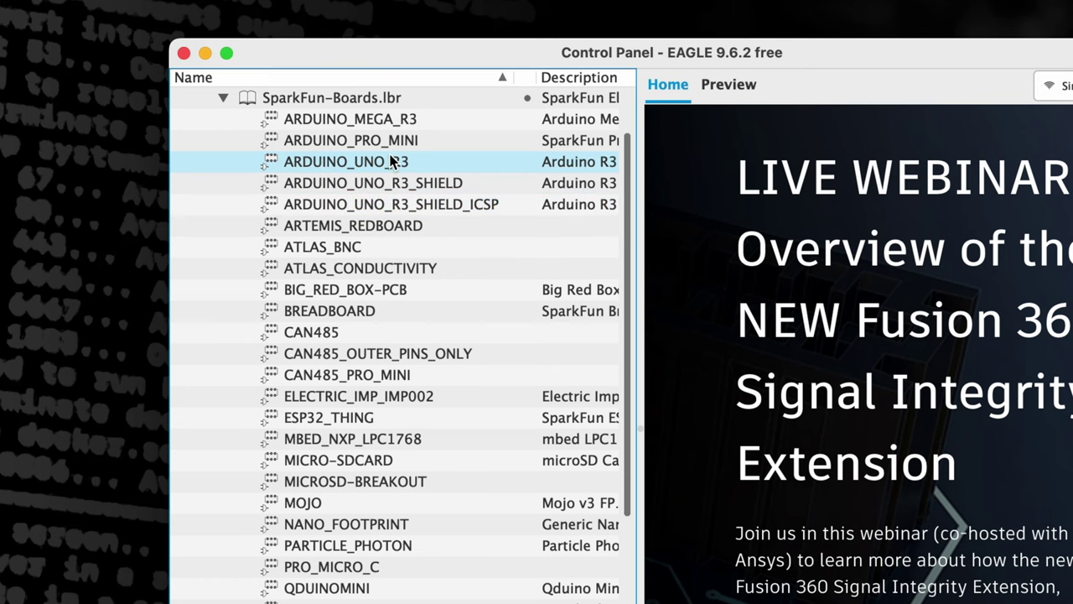
pyautogui.click(432, 165)
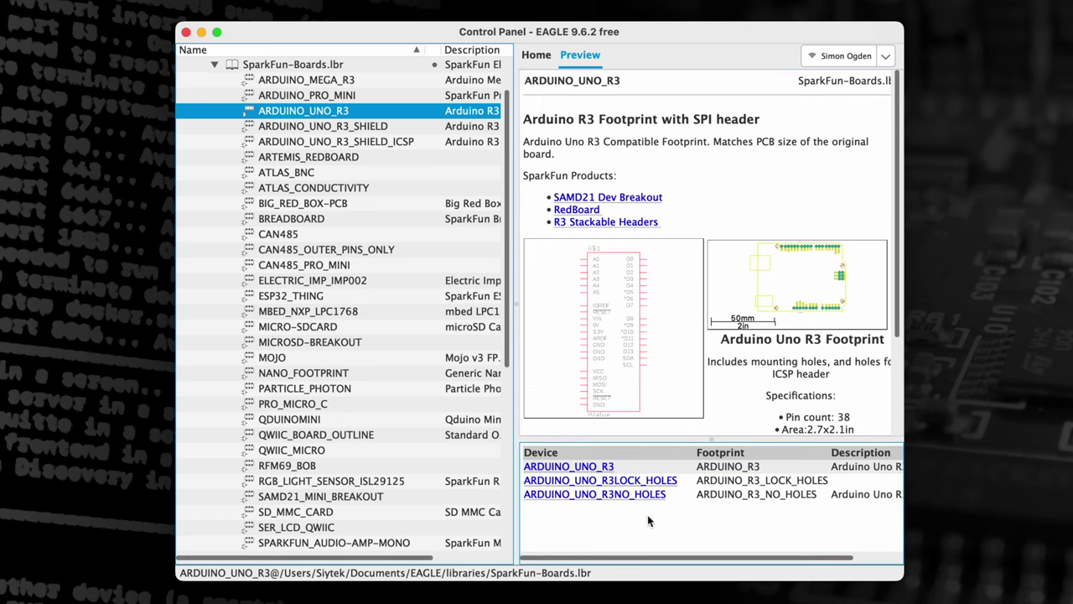
pyautogui.click(566, 481)
pyautogui.click(560, 502)
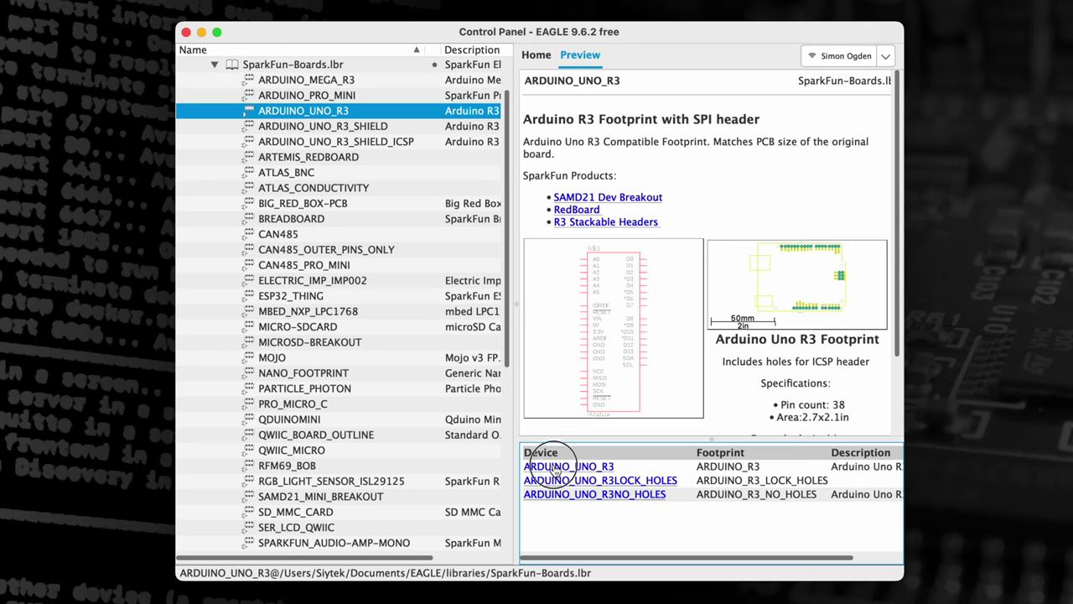
pyautogui.click(555, 468)
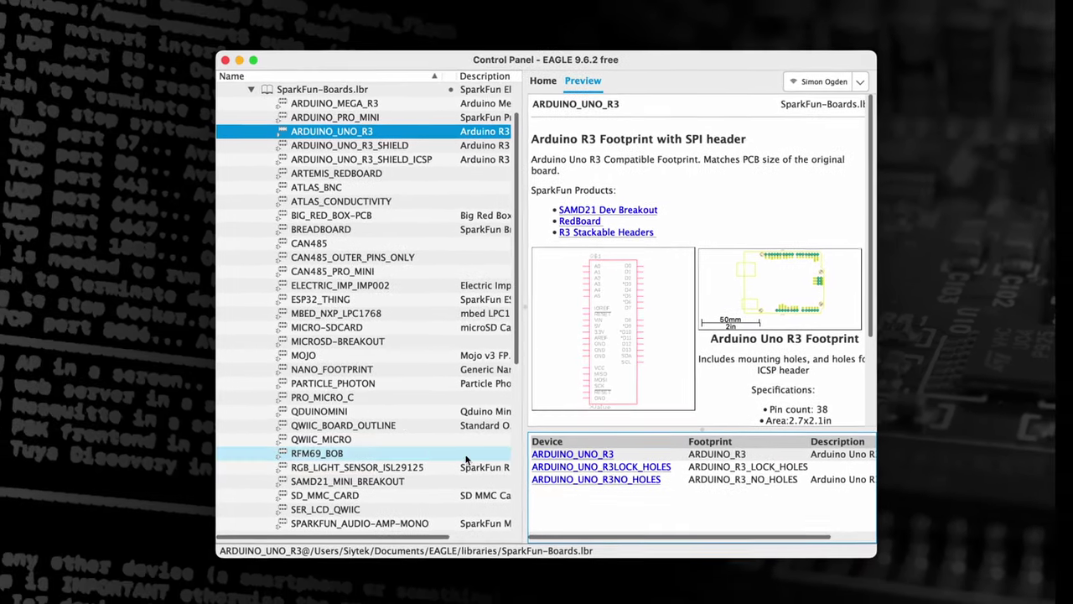
# - Create a new blank schematic and arrange it beside the library window
pyautogui.click(150, 12)
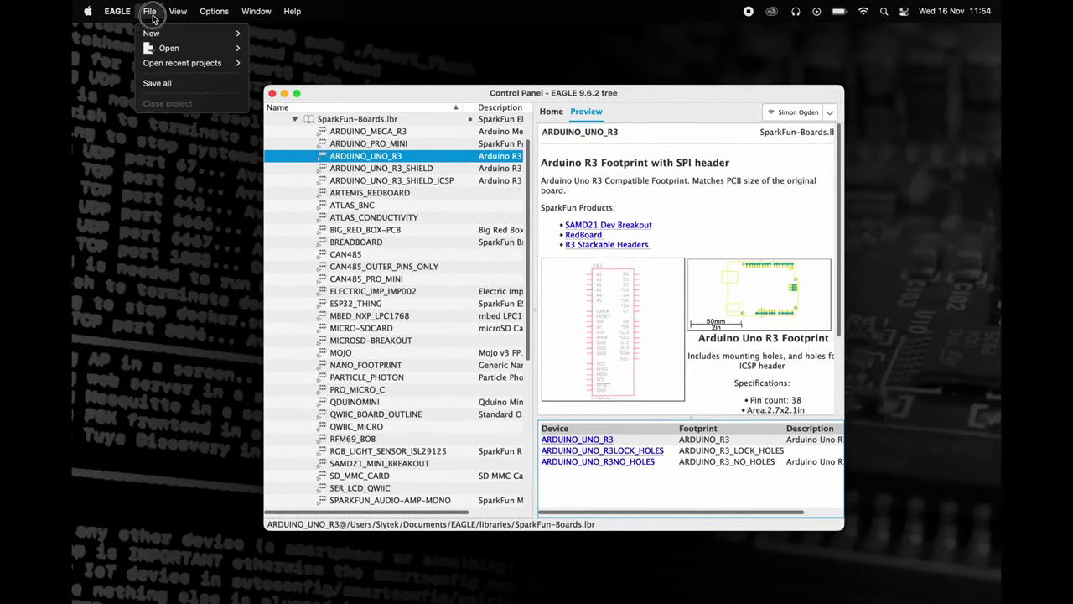
pyautogui.moveTo(158, 33)
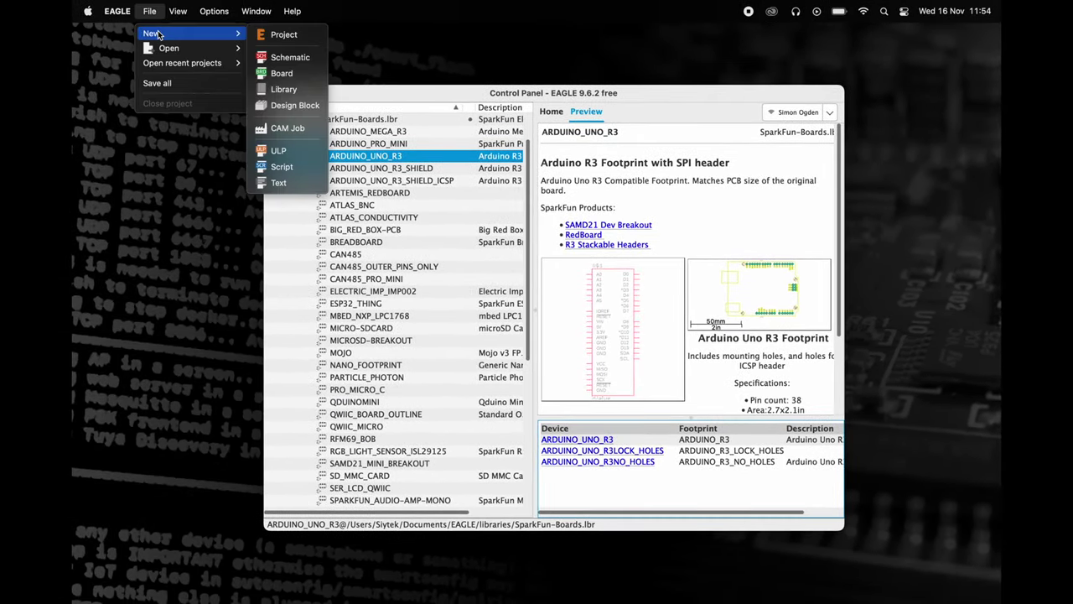
pyautogui.click(290, 57)
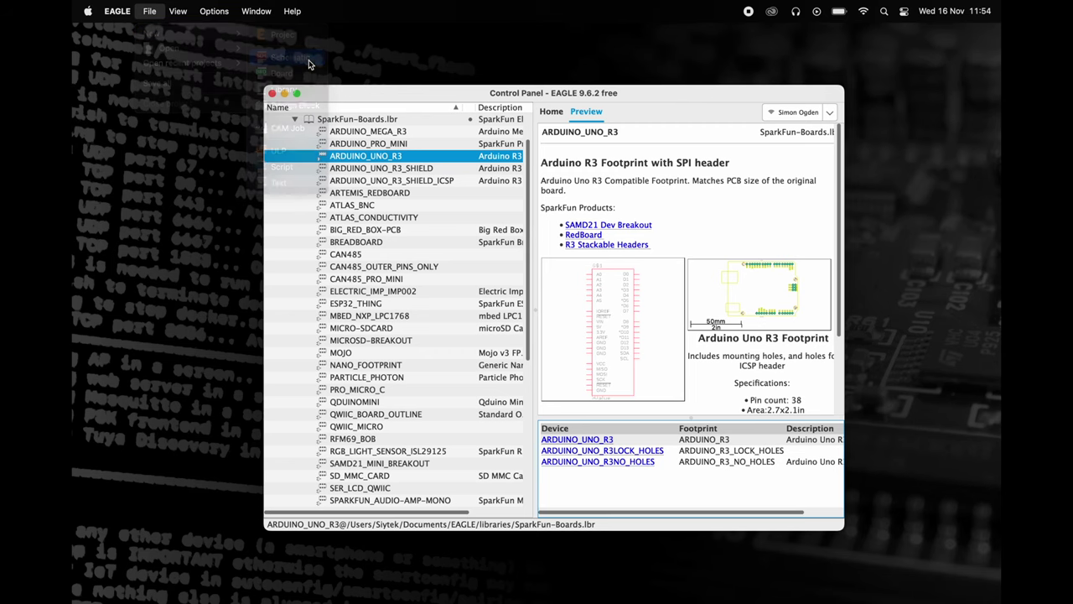
pyautogui.moveTo(501, 101); pyautogui.dragTo(319, 44)
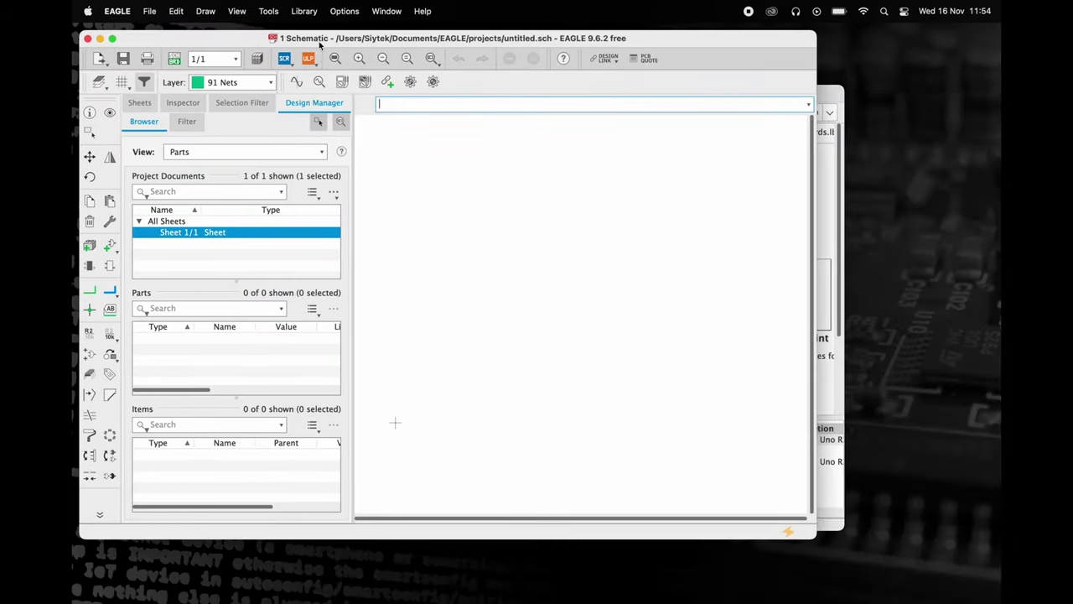
pyautogui.moveTo(824, 93); pyautogui.dragTo(968, 92)
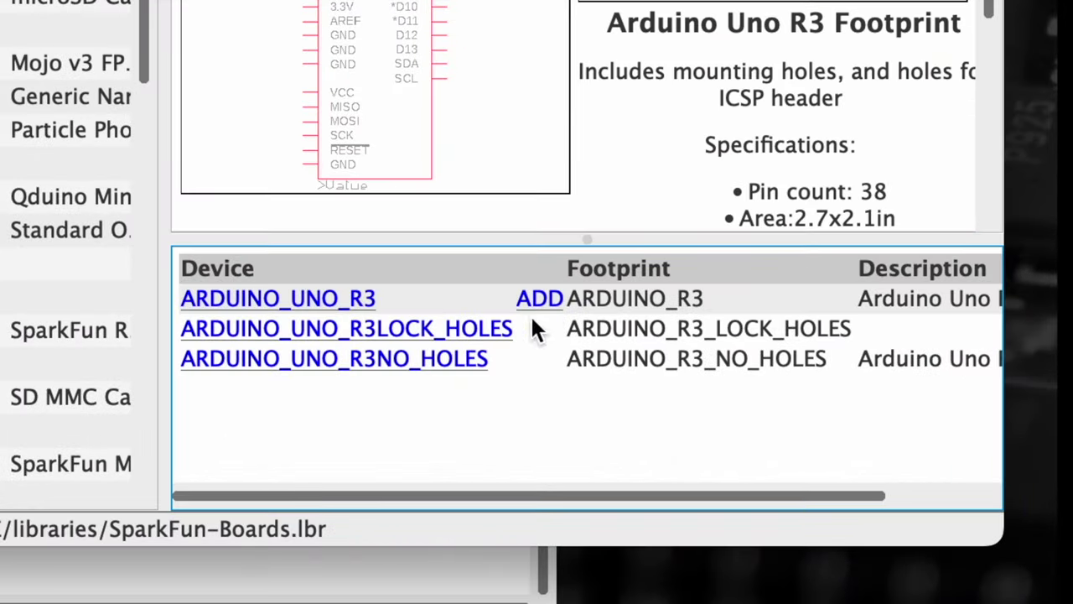
# - Add ARDUINO_UNO_R3 and a GND symbol to the schematic, then create its board
pyautogui.click(549, 302)
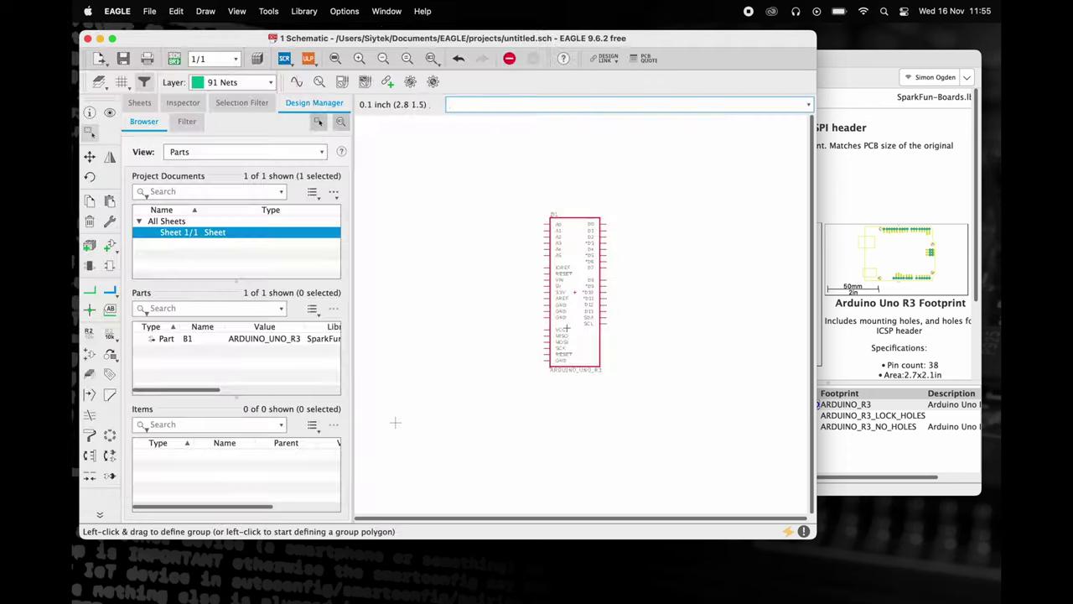
pyautogui.click(109, 245)
pyautogui.press('Return')
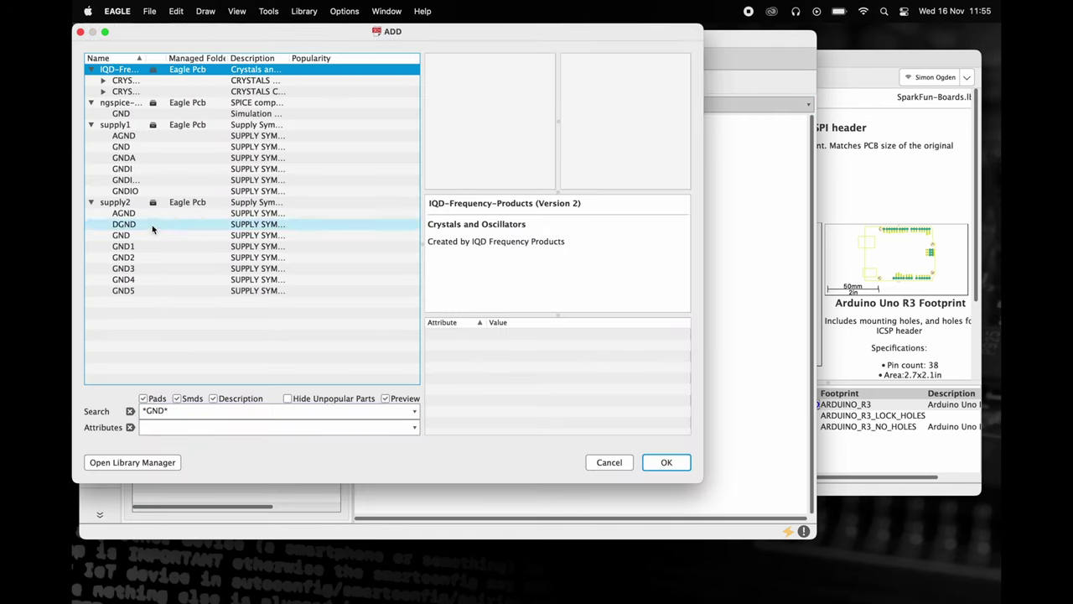
pyautogui.click(671, 460)
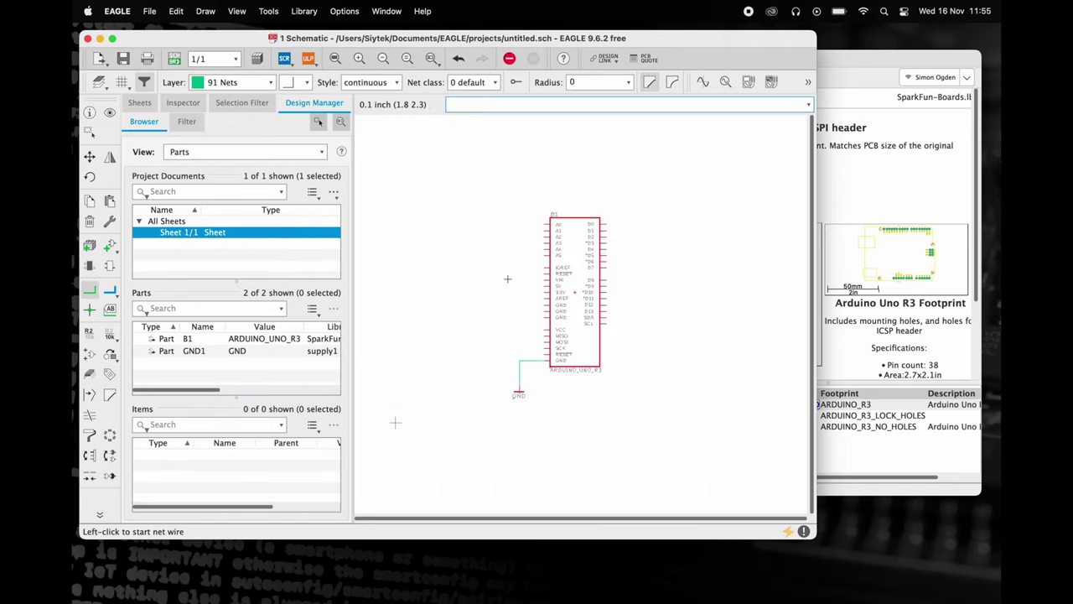
pyautogui.click(173, 60)
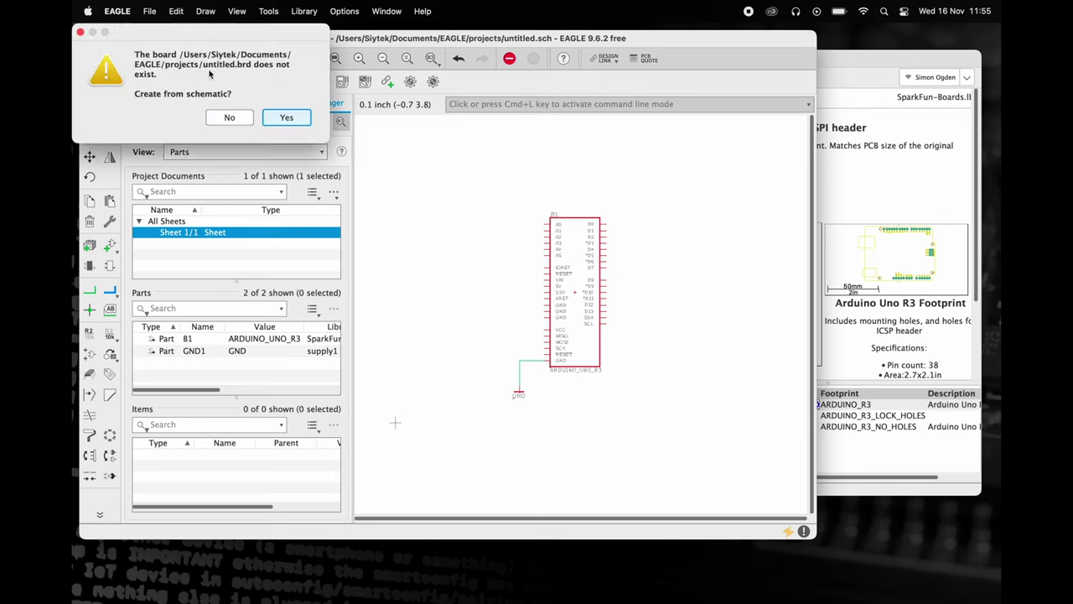
pyautogui.click(286, 118)
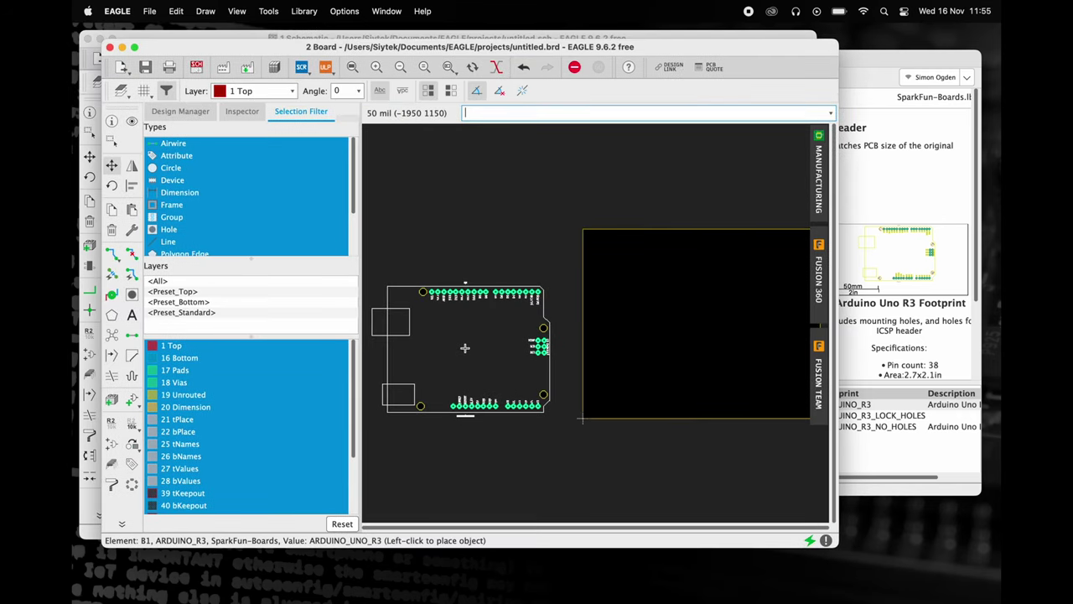
# - Zoom the board view to frame the outline and the Arduino footprint
pyautogui.scroll(4, 603, 351)
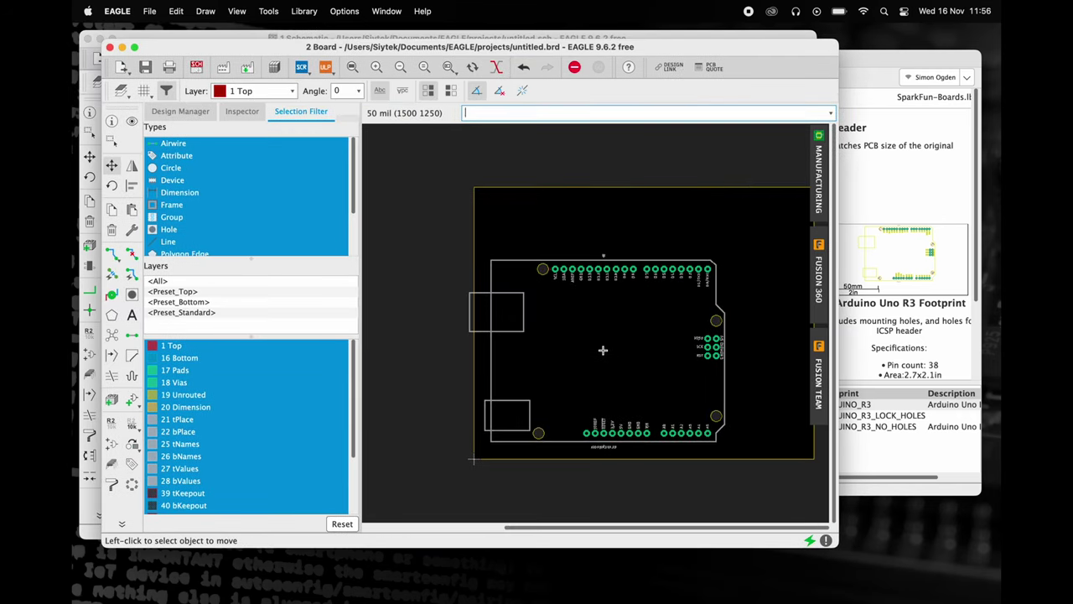